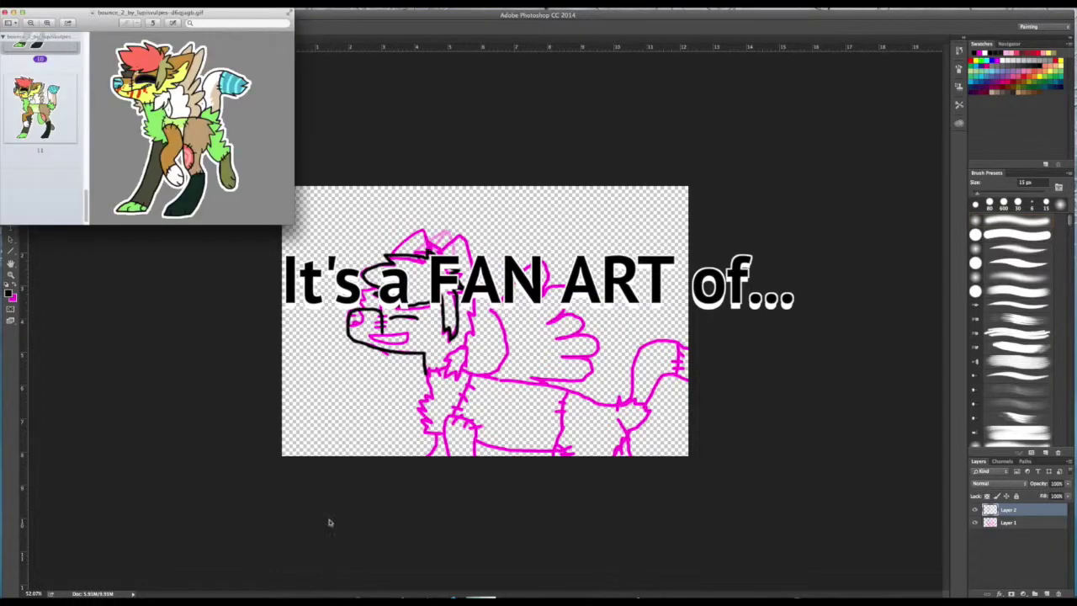
# - Ink the face, ears, chest fur, stitch marks and body outline in black over the magenta sketch
pyautogui.moveTo(409, 337); pyautogui.dragTo(372, 342)
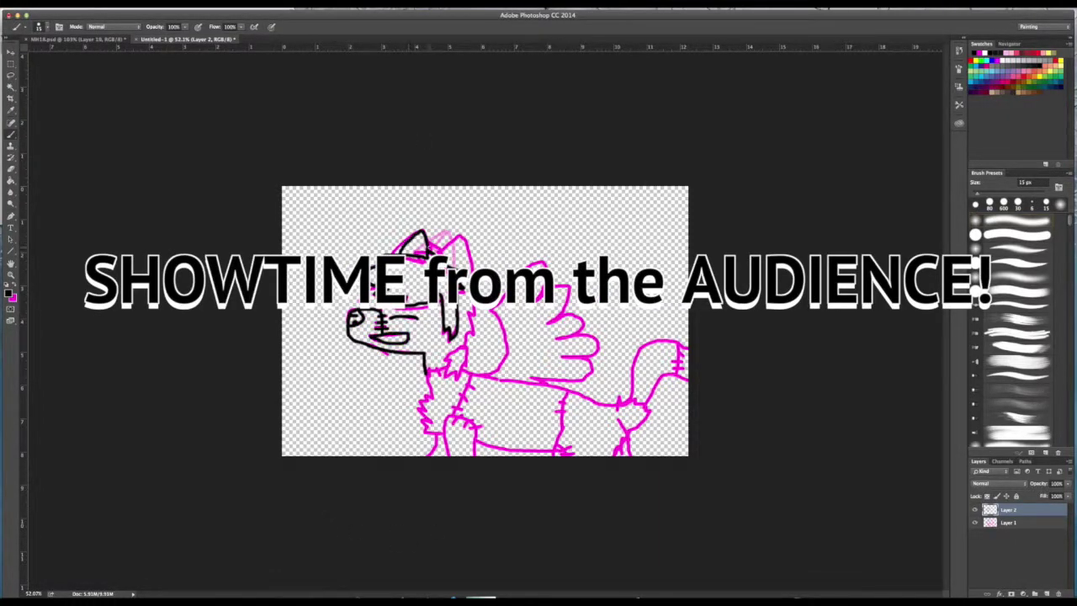
pyautogui.moveTo(466, 237); pyautogui.dragTo(442, 433)
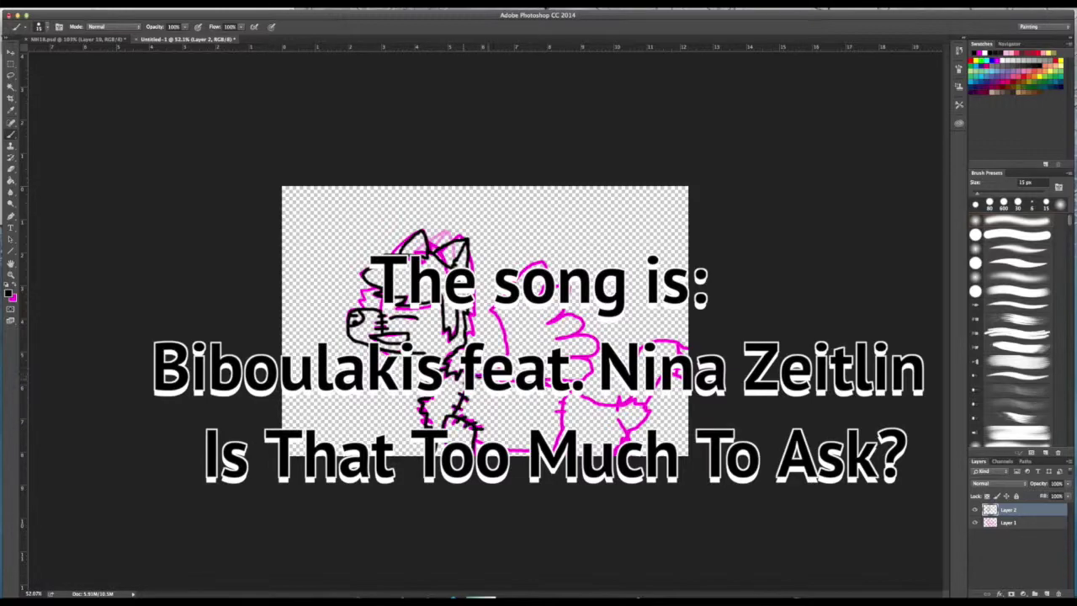
pyautogui.moveTo(483, 442); pyautogui.dragTo(532, 452)
pyautogui.moveTo(565, 394); pyautogui.dragTo(553, 450)
pyautogui.click(414, 596)
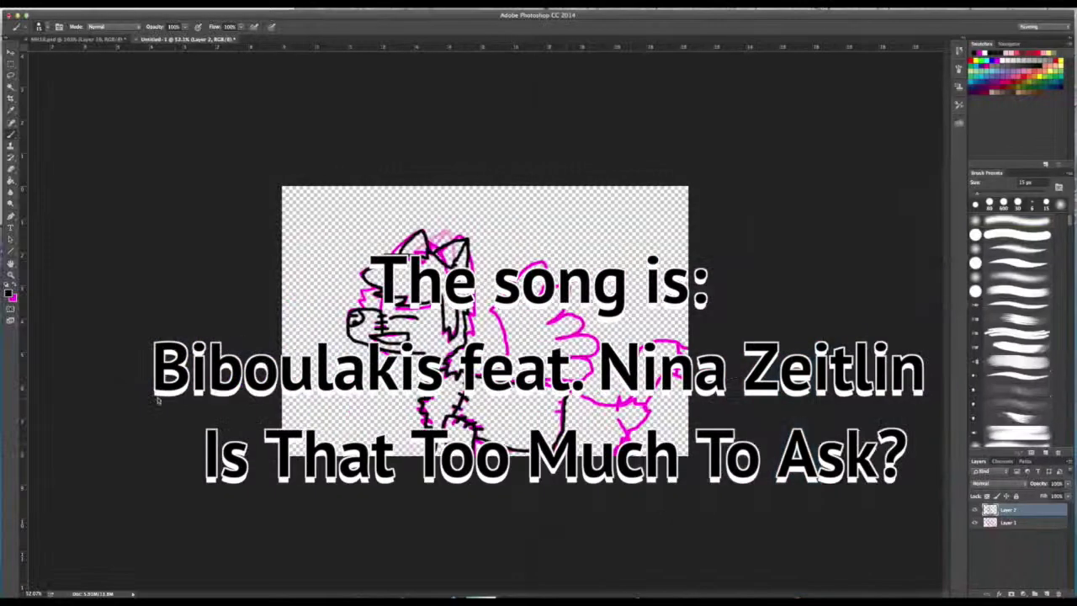
pyautogui.moveTo(581, 395); pyautogui.dragTo(606, 407)
# - Lasso the sketched tail on Layer 1 and shift it closer to the hindquarters so it fits inside the canvas
pyautogui.press('l')
pyautogui.click(1009, 523)
pyautogui.moveTo(677, 335)
pyautogui.mouseDown()
pyautogui.moveTo(612, 410)
pyautogui.moveTo(676, 335)
pyautogui.mouseUp()
pyautogui.press('v')
pyautogui.moveTo(648, 403); pyautogui.dragTo(626, 440)
# - On Layer 2, ink the tail with its stitches, the feathered wing and the forehead fur in black
pyautogui.press('b')
pyautogui.click(1008, 511)
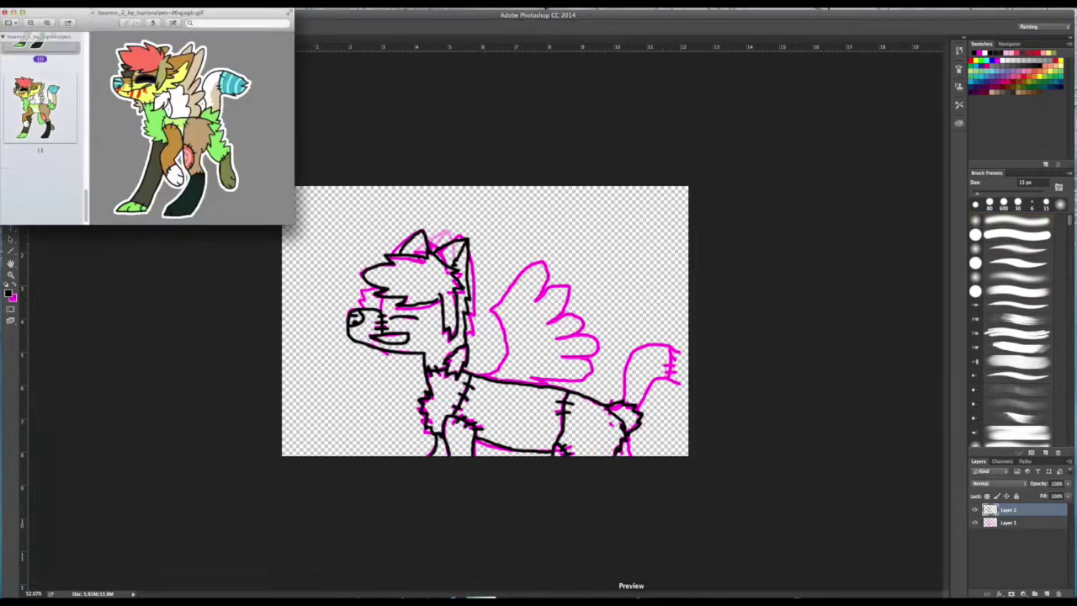
pyautogui.moveTo(625, 402)
pyautogui.mouseDown()
pyautogui.moveTo(628, 364)
pyautogui.moveTo(669, 344)
pyautogui.mouseUp()
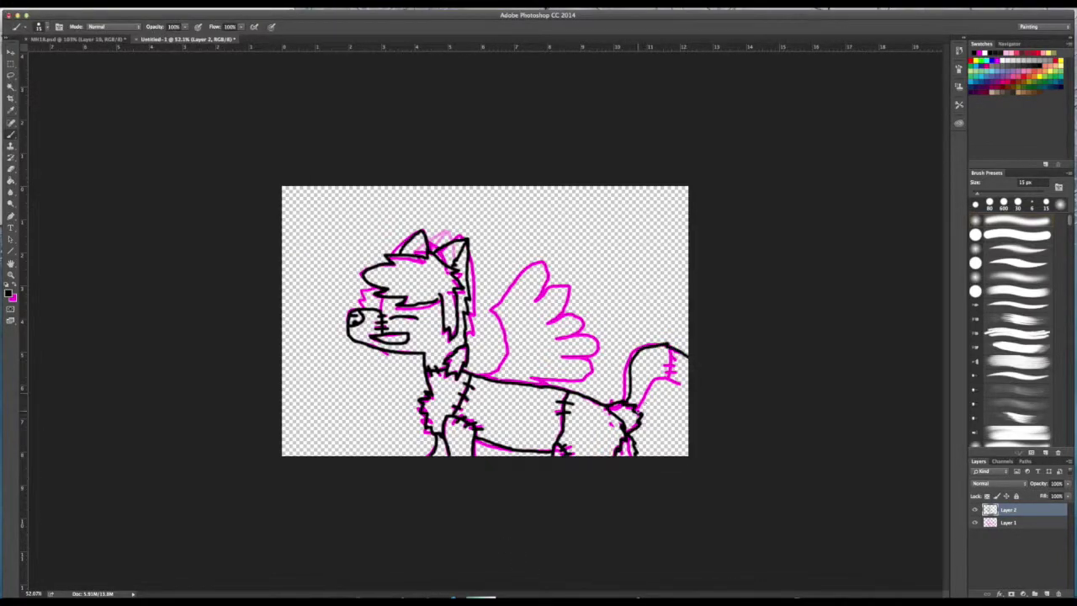
pyautogui.moveTo(643, 408); pyautogui.dragTo(687, 385)
pyautogui.moveTo(672, 350); pyautogui.dragTo(679, 389)
pyautogui.moveTo(484, 375)
pyautogui.mouseDown()
pyautogui.moveTo(501, 288)
pyautogui.moveTo(519, 315)
pyautogui.moveTo(551, 325)
pyautogui.moveTo(538, 365)
pyautogui.moveTo(513, 379)
pyautogui.mouseUp()
pyautogui.moveTo(360, 308); pyautogui.dragTo(375, 287)
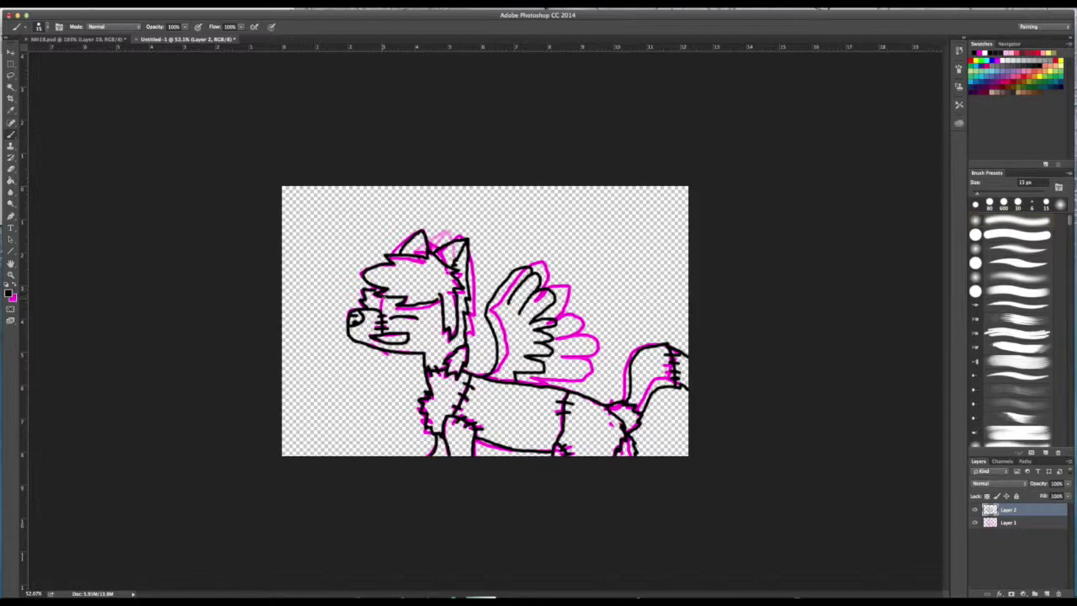
# - Hide the Layer 1 sketch and erase the stray lines at the wing's feather edge on Layer 2
pyautogui.click(1008, 523)
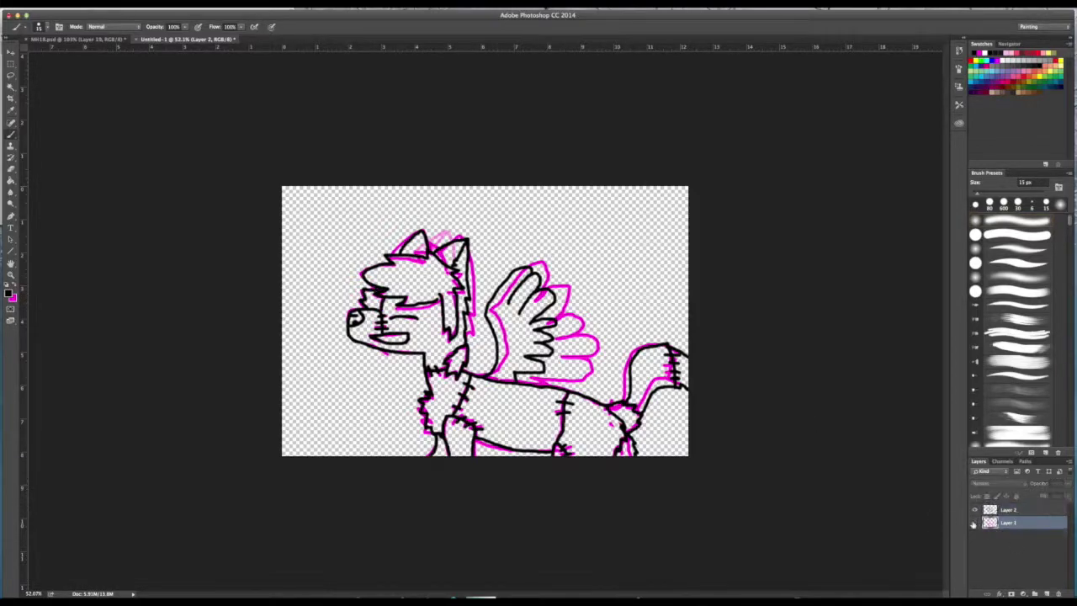
pyautogui.click(975, 523)
pyautogui.click(11, 169)
pyautogui.click(1009, 510)
pyautogui.moveTo(552, 325)
pyautogui.mouseDown()
pyautogui.moveTo(543, 369)
pyautogui.moveTo(517, 376)
pyautogui.moveTo(549, 349)
pyautogui.moveTo(539, 320)
pyautogui.mouseUp()
pyautogui.press('b')
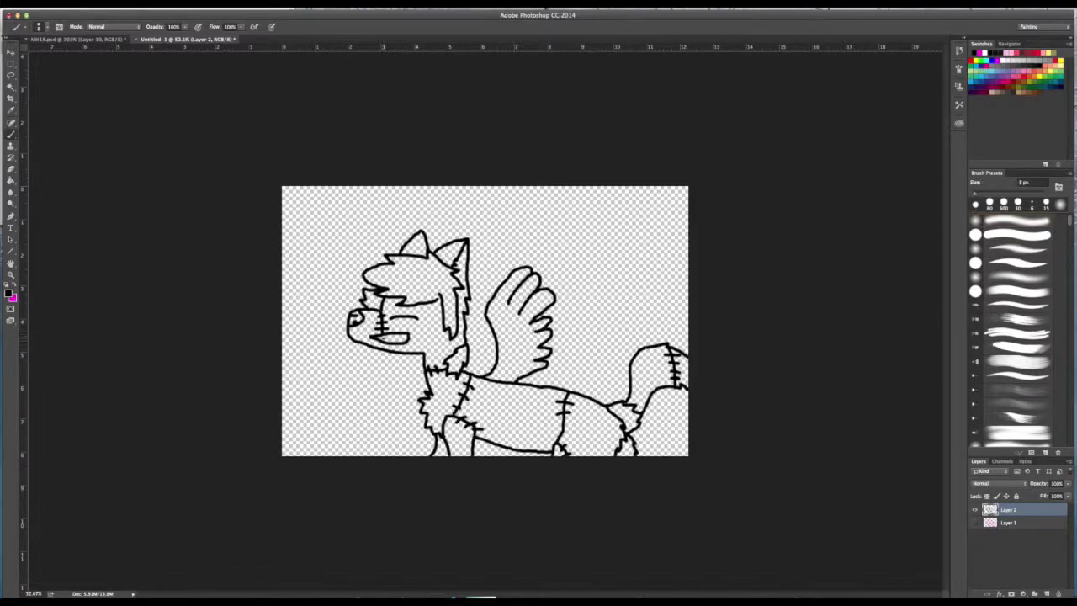
# - Add a layer above the sketch layer, and draw thin teeth and inner feather lines on Layer 2 with an 8 px brush
pyautogui.click(1008, 523)
pyautogui.click(1047, 595)
pyautogui.press('super+Tab')
pyautogui.press('super+Tab')
pyautogui.click(663, 590)
pyautogui.click(1008, 510)
pyautogui.moveTo(494, 301); pyautogui.dragTo(522, 337)
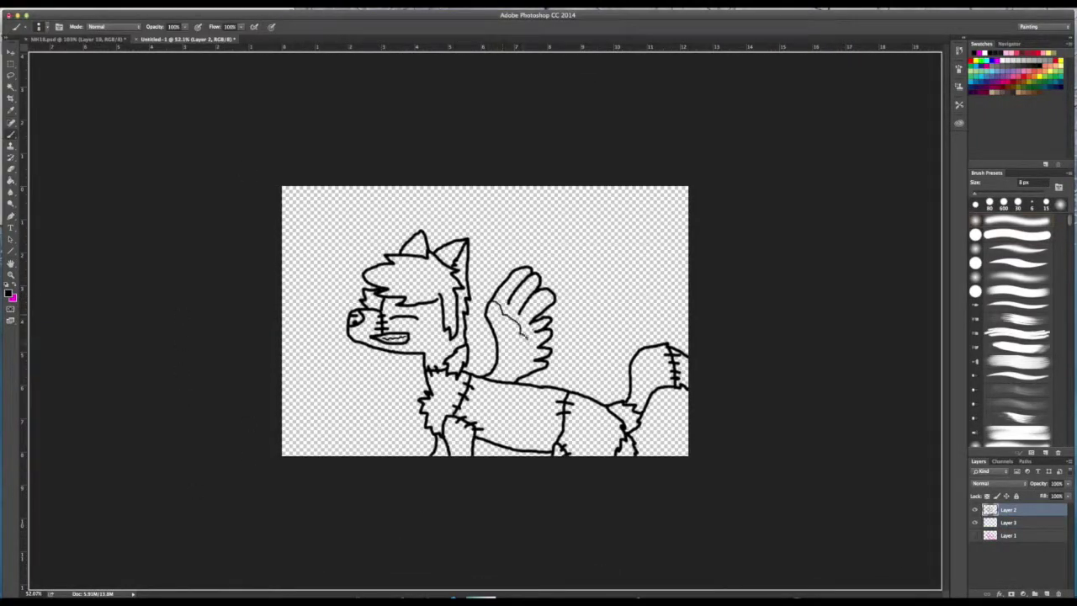
# - Bring the coloured character reference from Preview into the artwork, above the tail on Layer 3
pyautogui.click(1006, 522)
pyautogui.press('super+Tab')
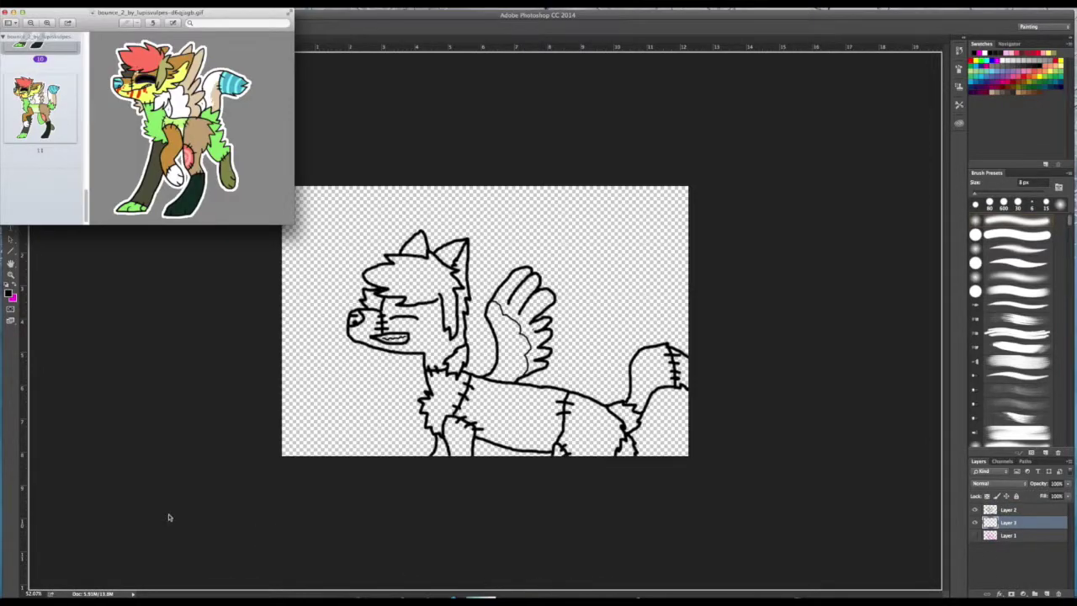
pyautogui.moveTo(36, 108); pyautogui.dragTo(639, 283)
pyautogui.click(645, 299)
pyautogui.press('b')
pyautogui.click(975, 523)
pyautogui.click(976, 523)
# - Add a new layer between the line art and Layer 3, and try a green stroke along the face outline
pyautogui.click(1047, 594)
pyautogui.press('z')
pyautogui.moveTo(378, 309)
pyautogui.mouseDown()
pyautogui.moveTo(477, 207)
pyautogui.moveTo(459, 211)
pyautogui.mouseUp()
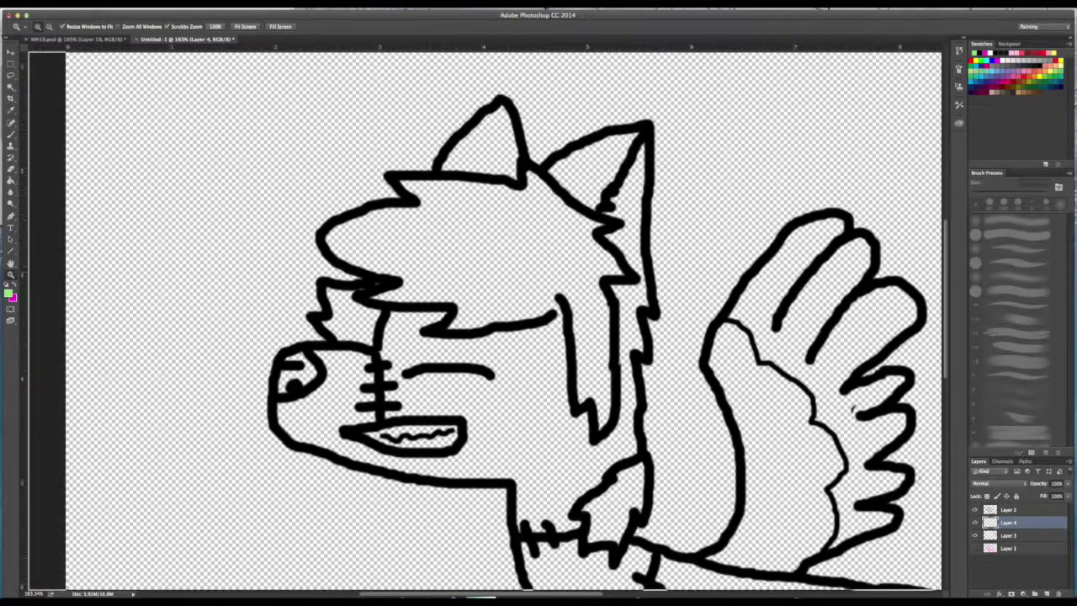
pyautogui.press('b')
pyautogui.moveTo(339, 339)
pyautogui.mouseDown()
pyautogui.moveTo(330, 291)
pyautogui.moveTo(289, 429)
pyautogui.moveTo(527, 507)
pyautogui.moveTo(527, 523)
pyautogui.mouseUp()
pyautogui.hotkey('ctrl', 'z')
# - Enlarge the brush to 30 px and trace green just inside the outline of the head, hair and upper back
pyautogui.press(']')
pyautogui.press(']')
pyautogui.press('e')
pyautogui.press('b')
pyautogui.moveTo(333, 320)
pyautogui.mouseDown()
pyautogui.moveTo(380, 286)
pyautogui.moveTo(341, 225)
pyautogui.moveTo(401, 208)
pyautogui.moveTo(408, 185)
pyautogui.moveTo(463, 154)
pyautogui.moveTo(501, 113)
pyautogui.moveTo(510, 157)
pyautogui.moveTo(546, 180)
pyautogui.moveTo(636, 140)
pyautogui.moveTo(633, 484)
pyautogui.mouseUp()
pyautogui.scroll(-3, 633, 485)
pyautogui.moveTo(623, 389)
pyautogui.mouseDown()
pyautogui.moveTo(633, 379)
pyautogui.moveTo(715, 454)
pyautogui.moveTo(761, 471)
pyautogui.mouseUp()
# - Trace green just inside the outlines of the chest fur, front leg and torso
pyautogui.scroll(-3, 761, 471)
pyautogui.hscroll(1, 761, 472)
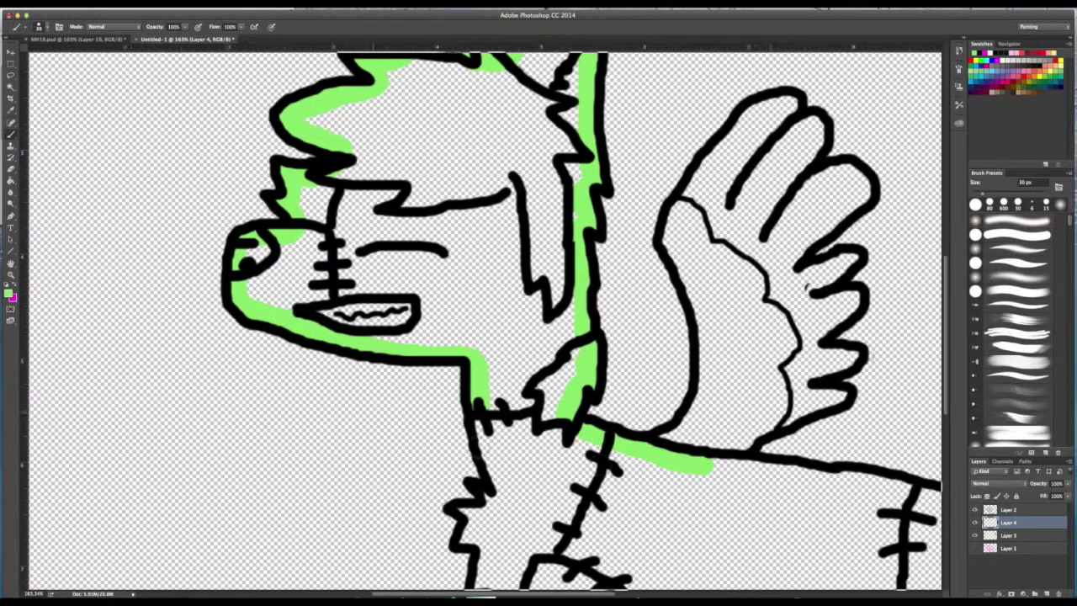
pyautogui.moveTo(476, 299)
pyautogui.mouseDown()
pyautogui.moveTo(486, 393)
pyautogui.moveTo(459, 411)
pyautogui.moveTo(459, 435)
pyautogui.moveTo(504, 513)
pyautogui.mouseUp()
pyautogui.moveTo(504, 513); pyautogui.dragTo(509, 549)
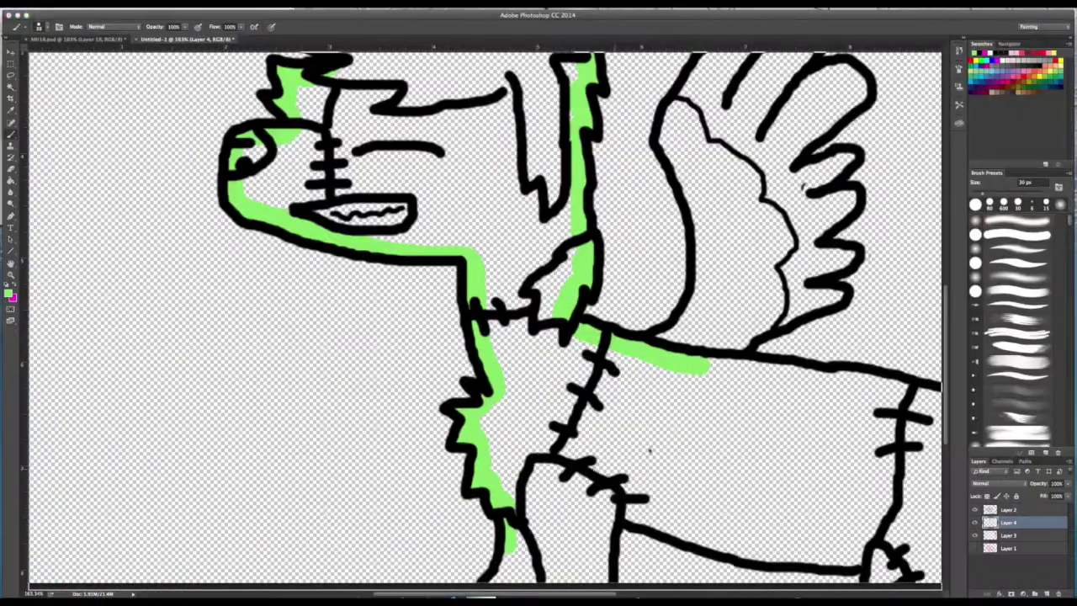
pyautogui.scroll(-5, 509, 549)
pyautogui.moveTo(601, 345)
pyautogui.mouseDown()
pyautogui.moveTo(605, 273)
pyautogui.moveTo(821, 319)
pyautogui.mouseUp()
# - Trace green just inside the outlines of the haunch, hind fur and tail
pyautogui.hscroll(3, 820, 318)
pyautogui.hscroll(3, 751, 318)
pyautogui.moveTo(290, 313); pyautogui.dragTo(345, 337)
pyautogui.moveTo(579, 341)
pyautogui.mouseDown()
pyautogui.moveTo(549, 281)
pyautogui.moveTo(602, 206)
pyautogui.mouseUp()
pyautogui.scroll(3, 602, 206)
pyautogui.moveTo(581, 282)
pyautogui.mouseDown()
pyautogui.moveTo(621, 214)
pyautogui.moveTo(695, 196)
pyautogui.moveTo(729, 202)
pyautogui.mouseUp()
pyautogui.moveTo(145, 202)
pyautogui.mouseDown()
pyautogui.moveTo(470, 267)
pyautogui.moveTo(547, 246)
pyautogui.moveTo(573, 106)
pyautogui.moveTo(615, 90)
pyautogui.moveTo(703, 102)
pyautogui.moveTo(728, 126)
pyautogui.mouseUp()
# - Fill the interior of the head, chest, torso, haunch and tail with the same green using the Paint Bucket
pyautogui.press('z')
pyautogui.scroll(-1, 430, 345)
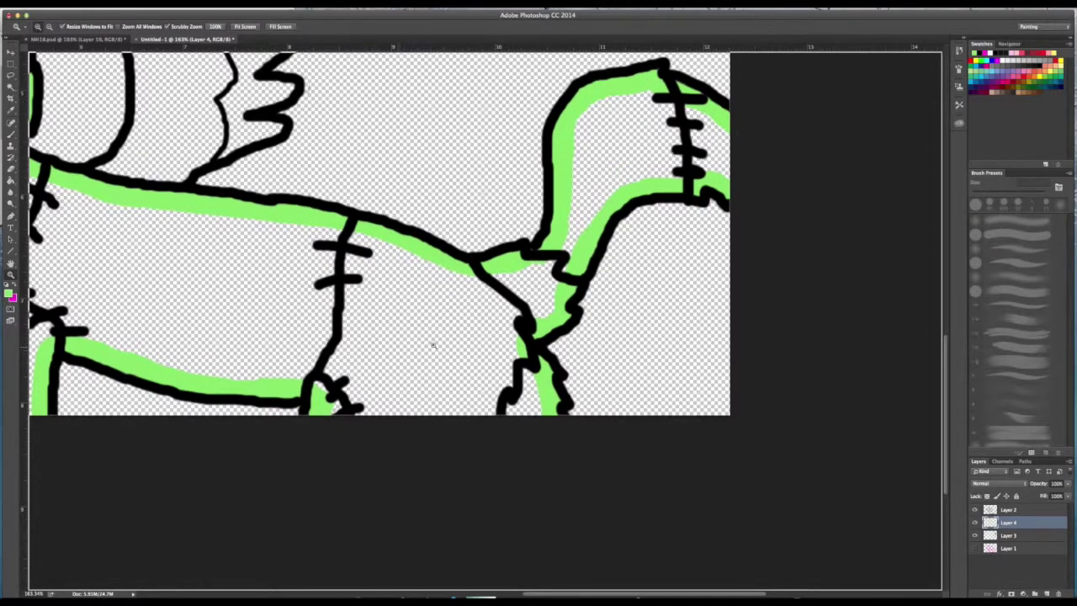
pyautogui.keyDown('alt'); pyautogui.click(260, 334); pyautogui.keyUp('alt')
pyautogui.keyDown('alt'); pyautogui.click(259, 334); pyautogui.keyUp('alt')
pyautogui.click(11, 182)
pyautogui.click(396, 267)
pyautogui.click(414, 341)
pyautogui.click(522, 437)
pyautogui.click(623, 455)
pyautogui.click(697, 383)
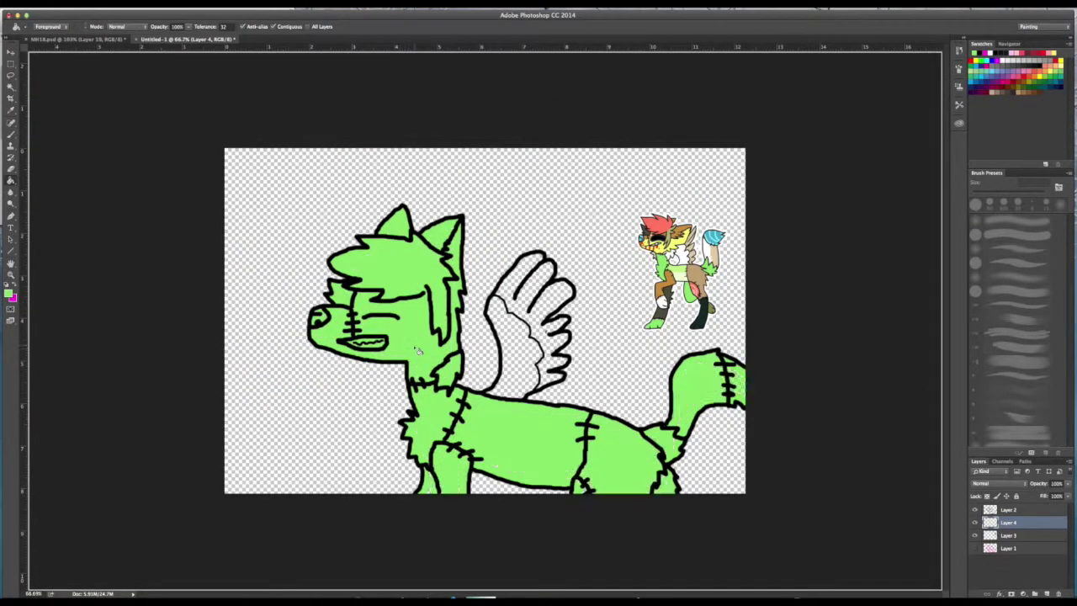
# - Sample the coral red from the reference's hair, outline the fringe with it and fill the fringe
pyautogui.press('b')
pyautogui.keyDown('alt'); pyautogui.click(678, 233); pyautogui.keyUp('alt')
pyautogui.moveTo(331, 265)
pyautogui.mouseDown()
pyautogui.moveTo(390, 243)
pyautogui.moveTo(441, 256)
pyautogui.moveTo(427, 282)
pyautogui.moveTo(387, 294)
pyautogui.moveTo(337, 268)
pyautogui.mouseUp()
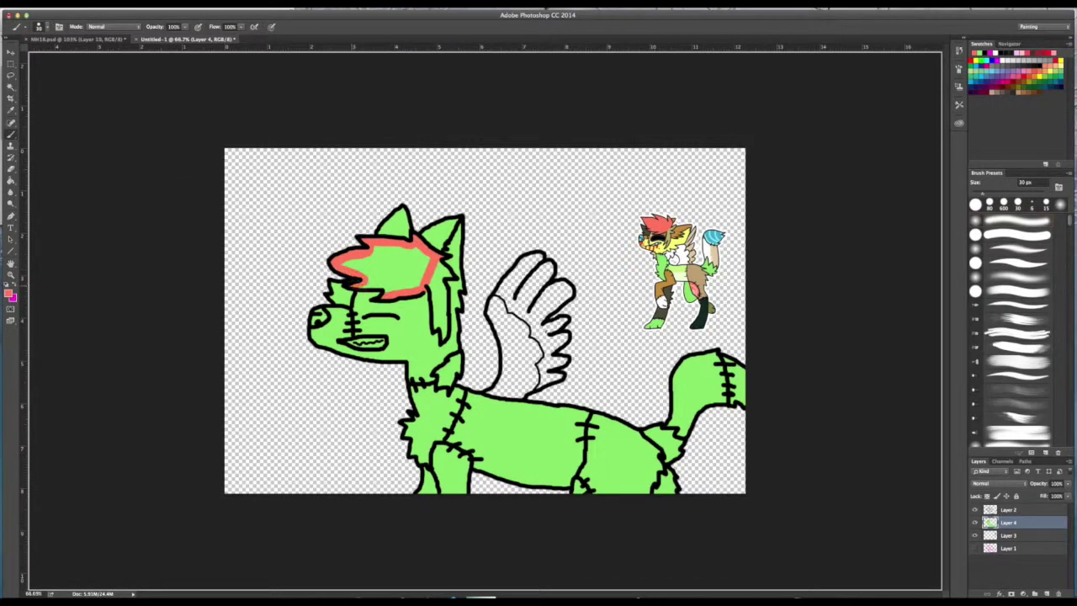
pyautogui.press('g')
pyautogui.click(387, 268)
# - Sample the khaki tone from the reference and paint the hair lock beside the face with it
pyautogui.click(10, 136)
pyautogui.click(10, 111)
pyautogui.click(674, 235)
pyautogui.click(670, 239)
pyautogui.click(10, 134)
pyautogui.moveTo(438, 258); pyautogui.dragTo(440, 275)
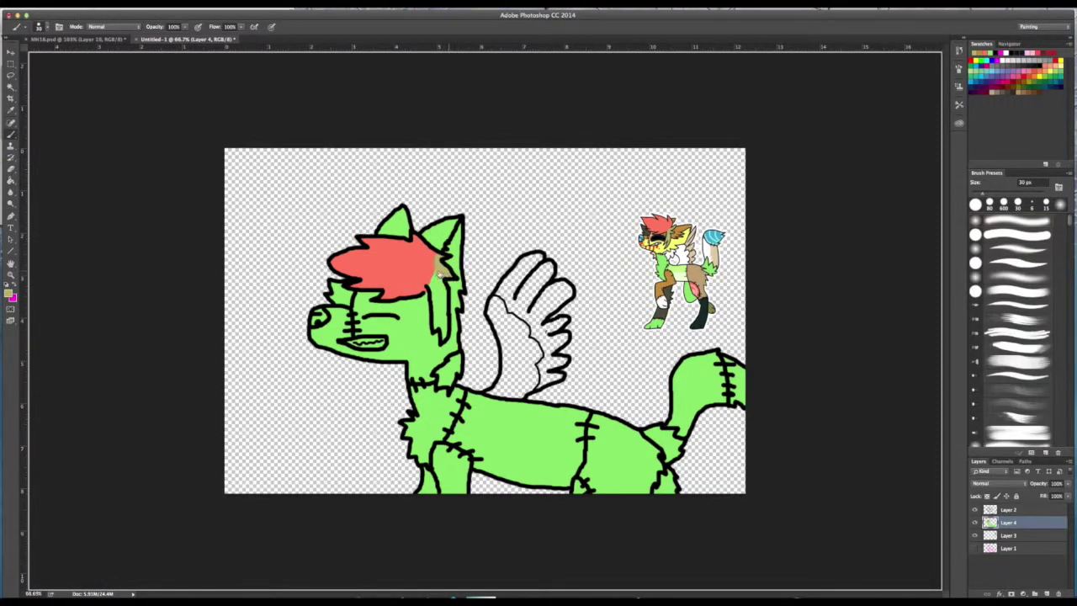
pyautogui.moveTo(436, 288)
pyautogui.mouseDown()
pyautogui.moveTo(441, 331)
pyautogui.moveTo(439, 282)
pyautogui.mouseUp()
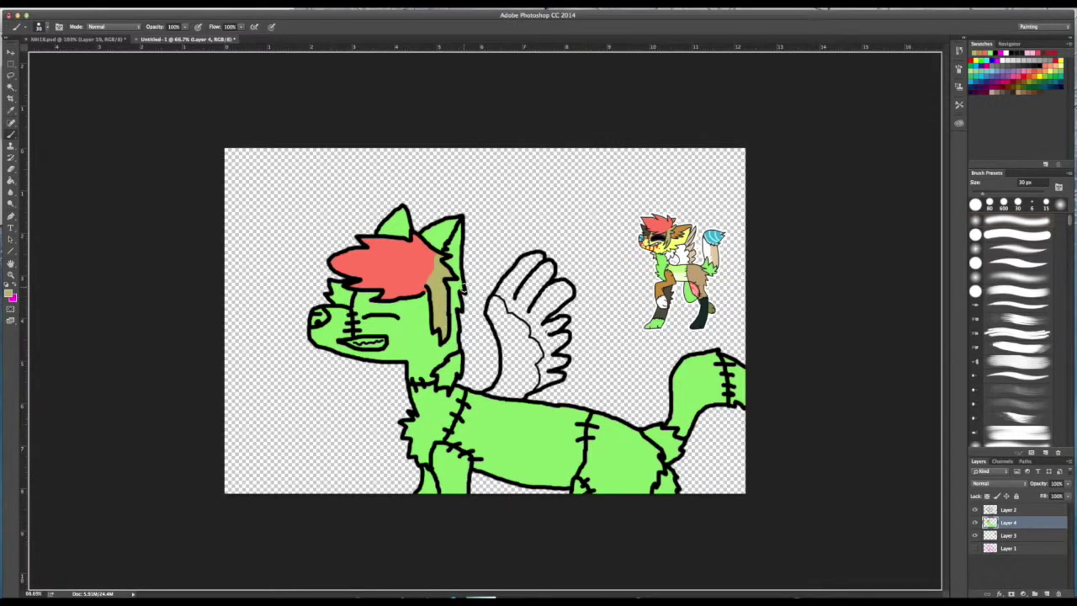
# - Outline the haunch patch behind the torso seam in khaki and fill it
pyautogui.moveTo(592, 416); pyautogui.dragTo(594, 447)
pyautogui.moveTo(645, 498)
pyautogui.mouseDown()
pyautogui.moveTo(644, 438)
pyautogui.moveTo(599, 417)
pyautogui.mouseUp()
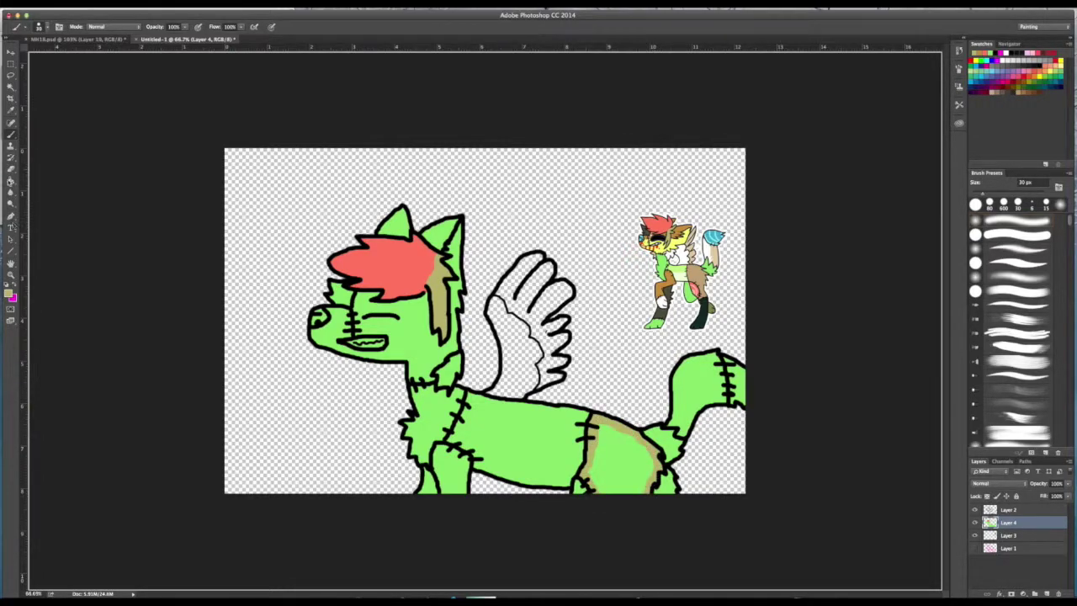
pyautogui.click(11, 180)
pyautogui.click(614, 459)
# - Sample the orange-brown from the reference's ear and paint the front ear with it
pyautogui.click(11, 110)
pyautogui.click(676, 234)
pyautogui.press('b')
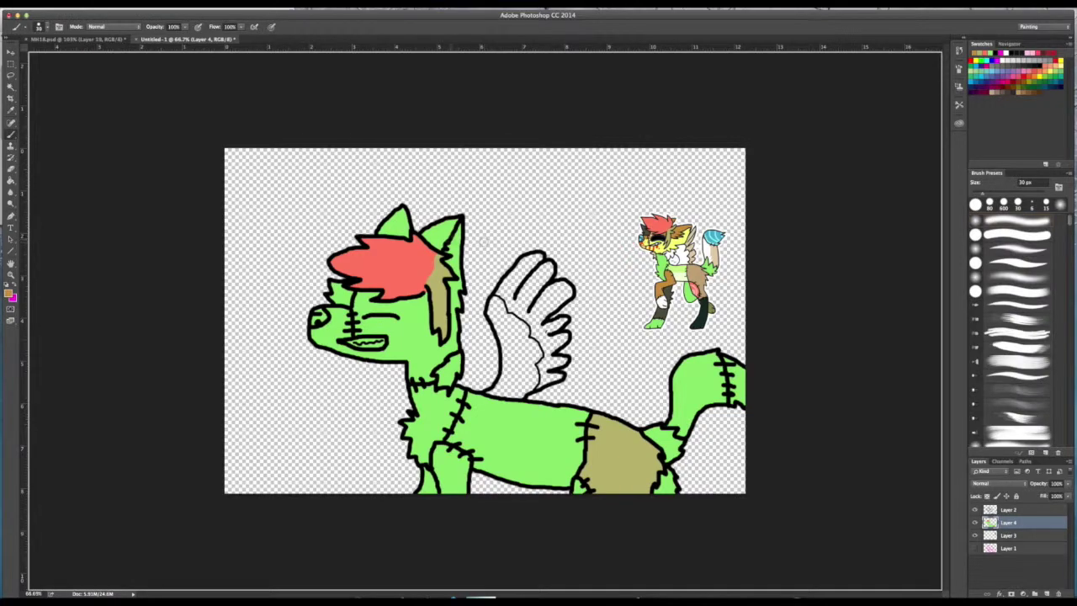
pyautogui.moveTo(385, 225); pyautogui.dragTo(407, 217)
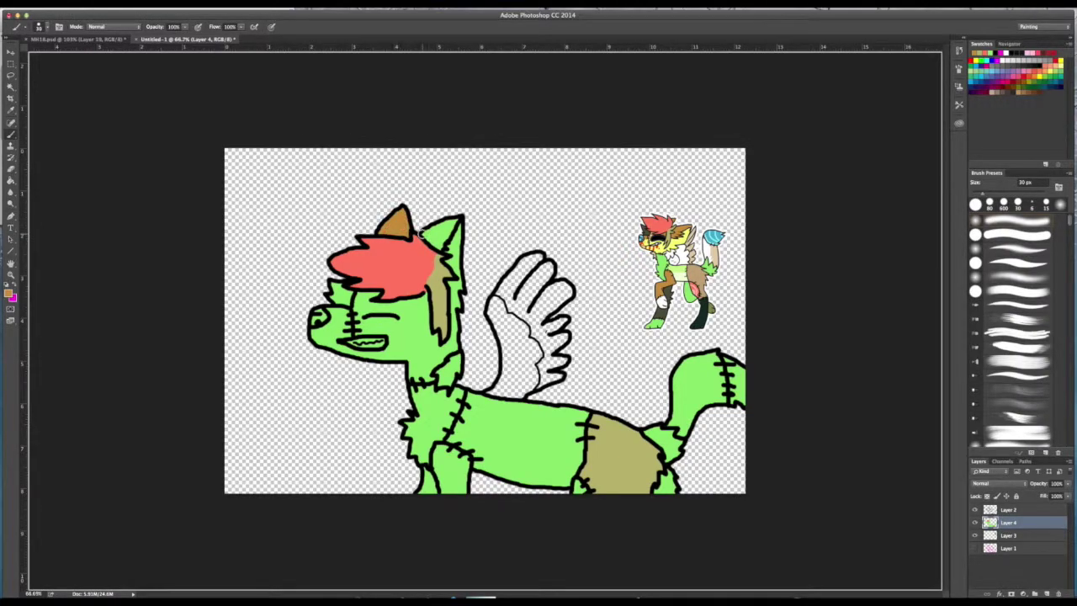
# - Colour the upper half of the face and the front leg orange-brown with a 25 px brush
pyautogui.moveTo(325, 320); pyautogui.dragTo(433, 316)
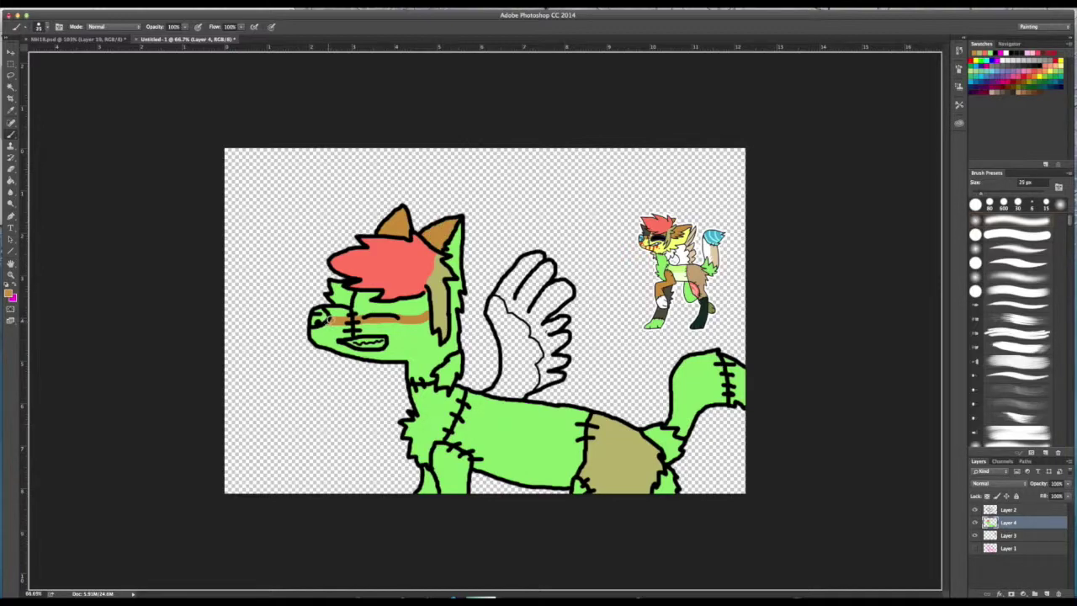
pyautogui.moveTo(328, 311)
pyautogui.mouseDown()
pyautogui.moveTo(362, 292)
pyautogui.moveTo(425, 297)
pyautogui.mouseUp()
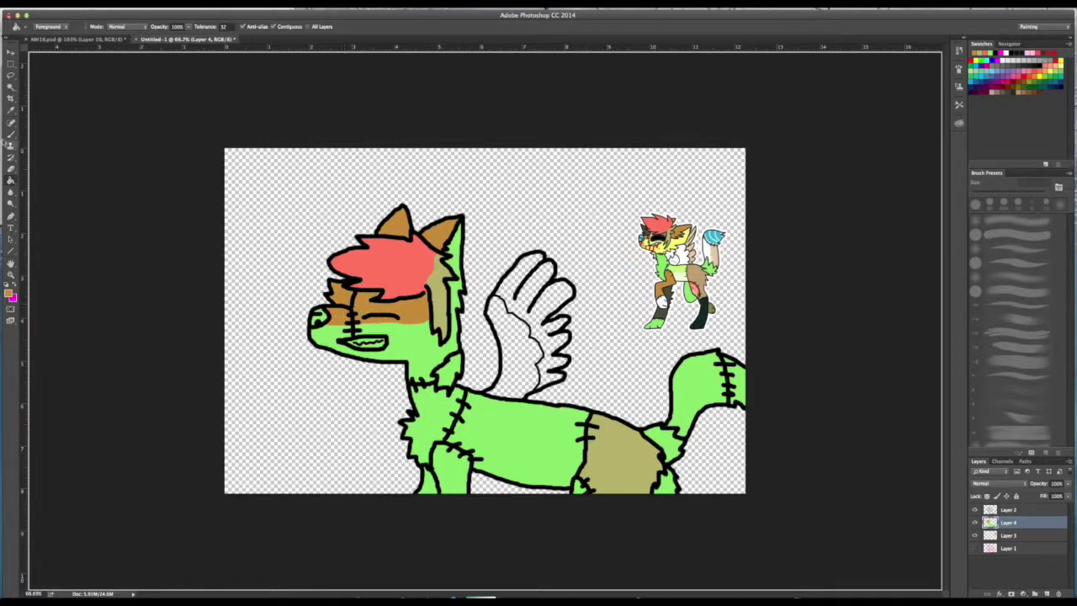
pyautogui.moveTo(458, 454); pyautogui.dragTo(472, 475)
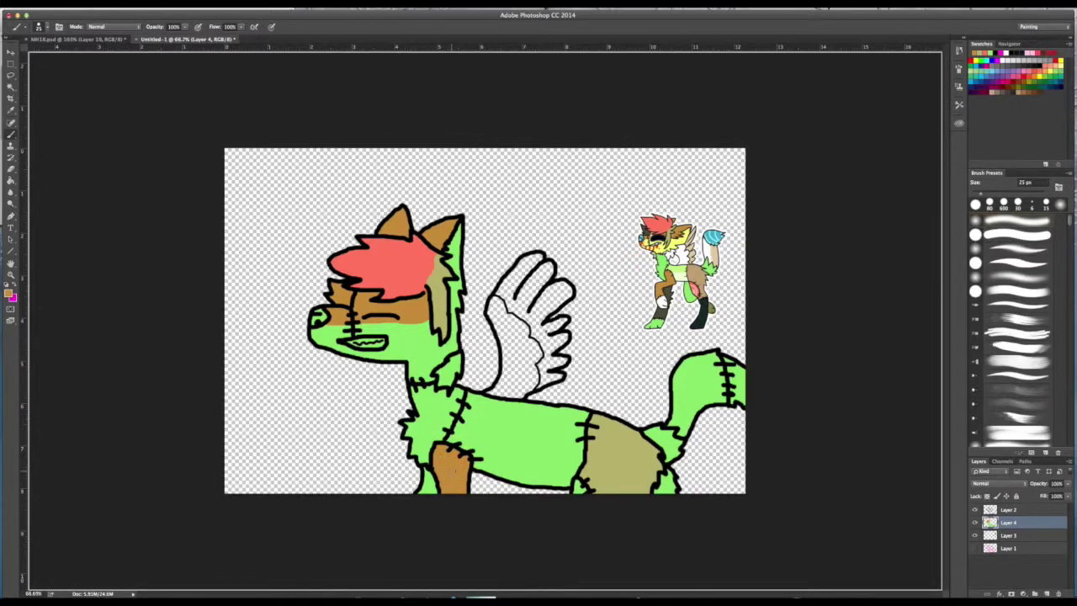
# - Sample the reference's light green, brush a stripe across the torso and part of the back's edge, and undo the trial fill
pyautogui.click(11, 111)
pyautogui.click(678, 275)
pyautogui.click(11, 135)
pyautogui.moveTo(465, 424); pyautogui.dragTo(572, 448)
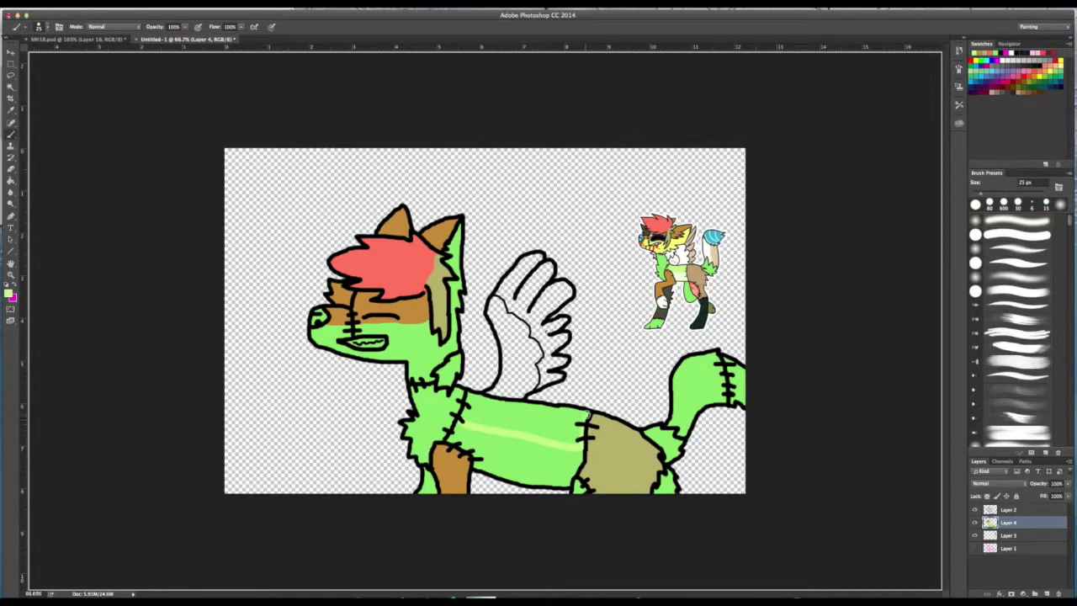
pyautogui.click(10, 181)
pyautogui.moveTo(465, 417)
pyautogui.mouseDown()
pyautogui.moveTo(468, 396)
pyautogui.moveTo(521, 404)
pyautogui.mouseUp()
pyautogui.click(500, 414)
pyautogui.press('super+z')
pyautogui.click(11, 135)
pyautogui.moveTo(503, 202)
pyautogui.mouseDown()
pyautogui.moveTo(525, 192)
pyautogui.moveTo(503, 185)
pyautogui.moveTo(567, 202)
pyautogui.moveTo(570, 218)
pyautogui.moveTo(603, 212)
pyautogui.moveTo(599, 192)
pyautogui.mouseUp()
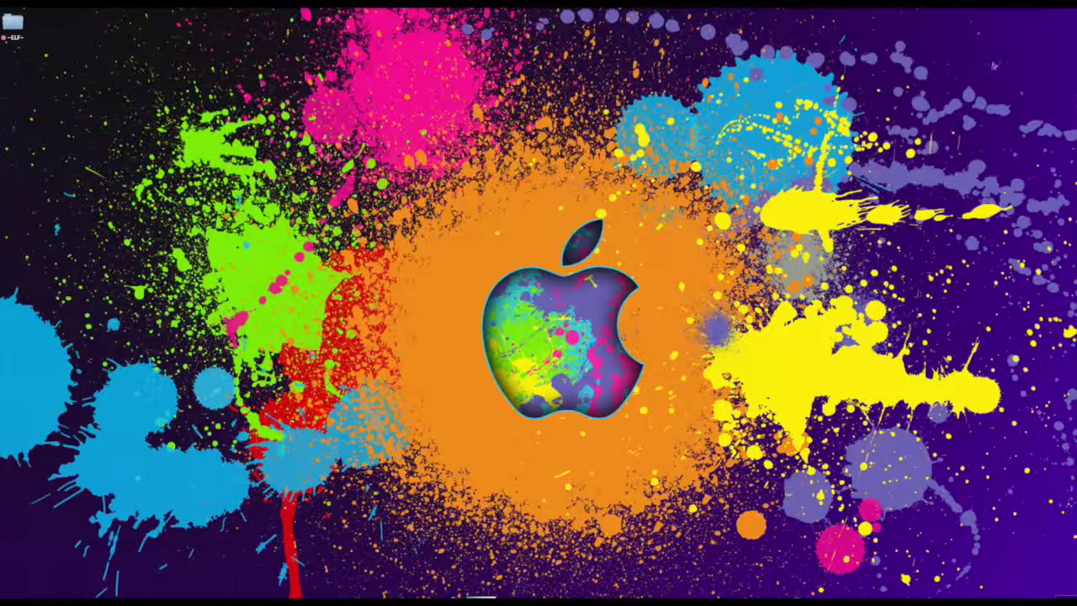
pyautogui.click(737, 601)
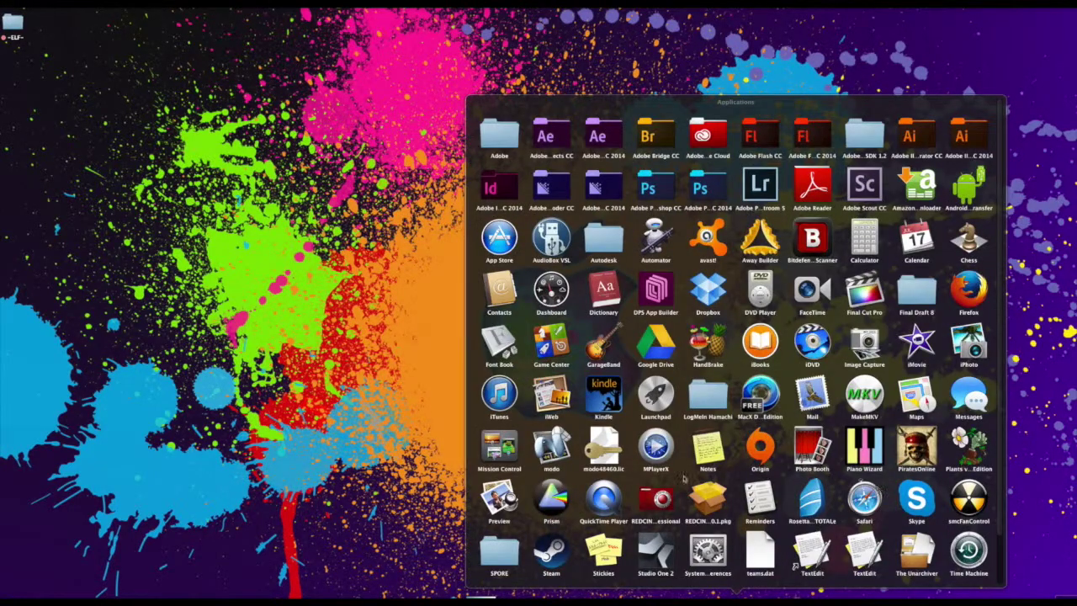
pyautogui.scroll(-2, 684, 479)
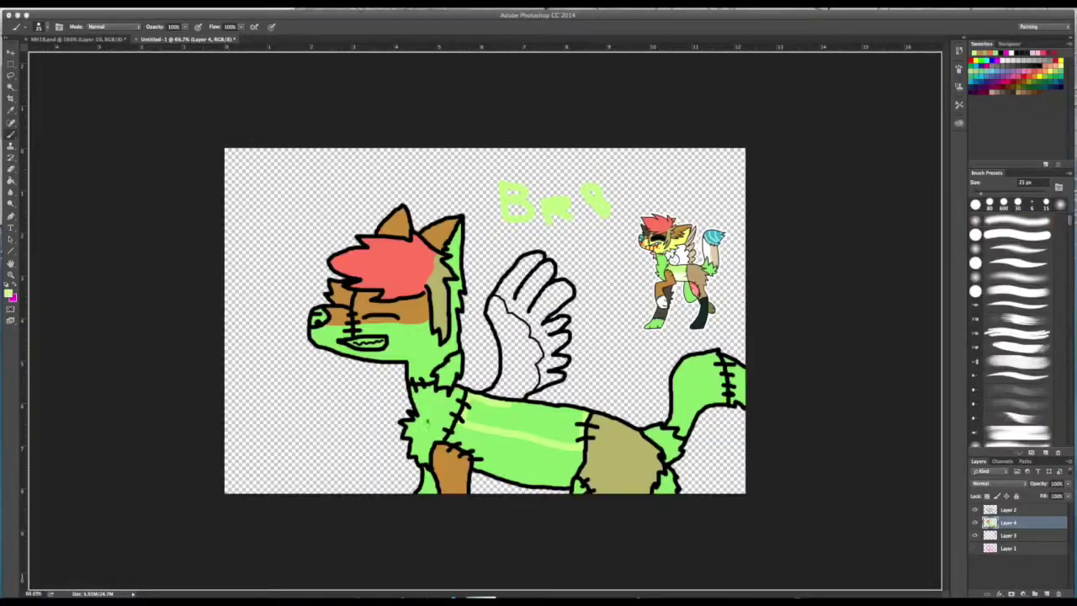
pyautogui.press('e')
pyautogui.moveTo(498, 190)
pyautogui.mouseDown()
pyautogui.moveTo(533, 202)
pyautogui.moveTo(502, 185)
pyautogui.moveTo(558, 192)
pyautogui.moveTo(568, 215)
pyautogui.moveTo(584, 180)
pyautogui.mouseUp()
# - Finish the light green edge along the back and fill the upper half of the torso with that colour
pyautogui.press('b')
pyautogui.moveTo(505, 403); pyautogui.dragTo(584, 414)
pyautogui.press('g')
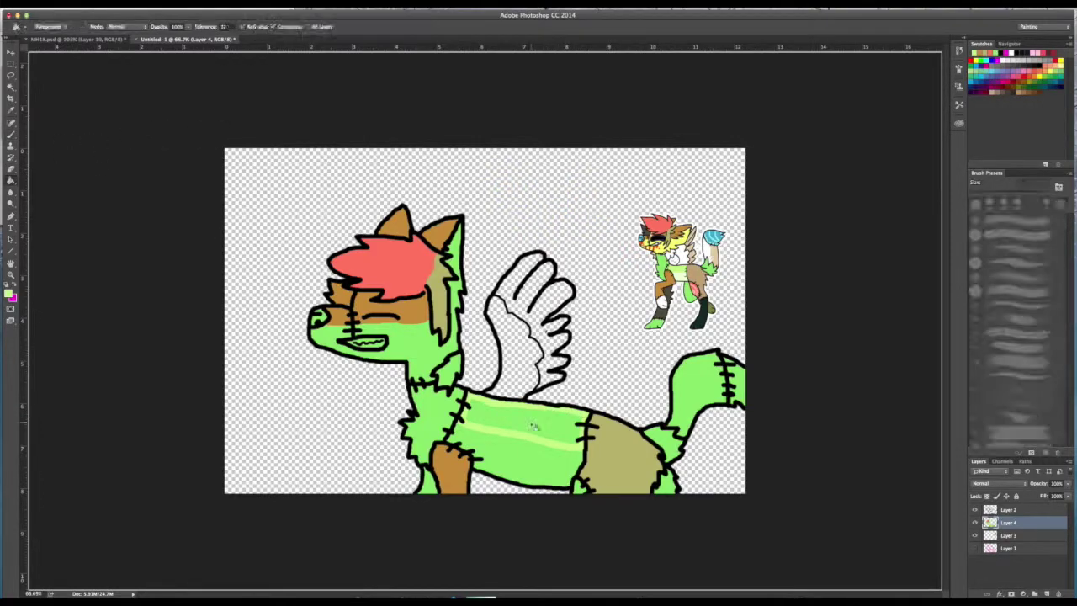
pyautogui.click(534, 426)
# - Outline the lower half of the torso in pale cream and fill the belly with it
pyautogui.click(10, 133)
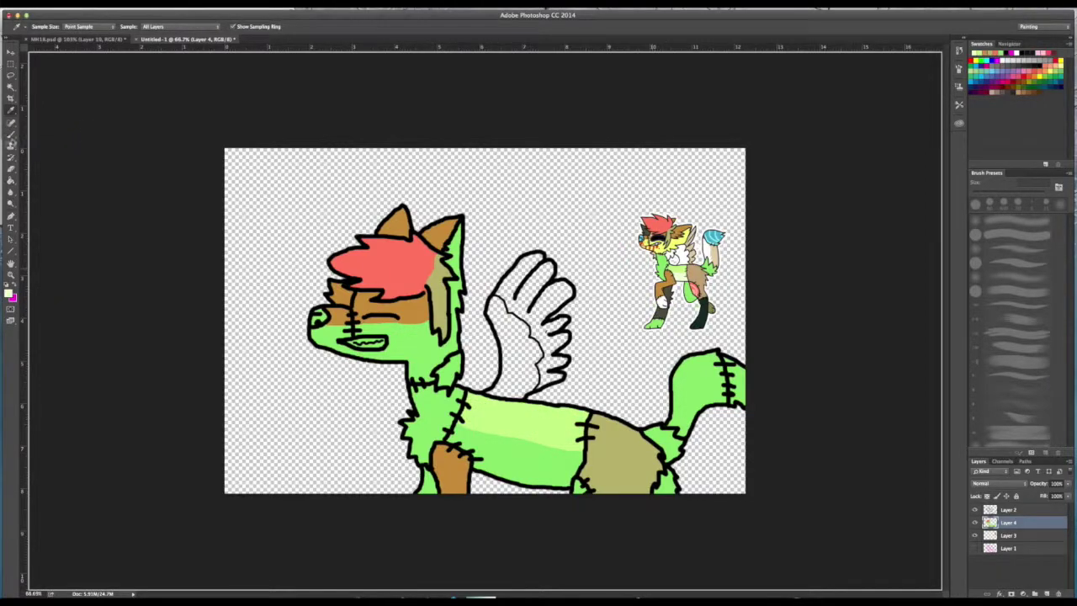
pyautogui.moveTo(453, 428); pyautogui.dragTo(584, 456)
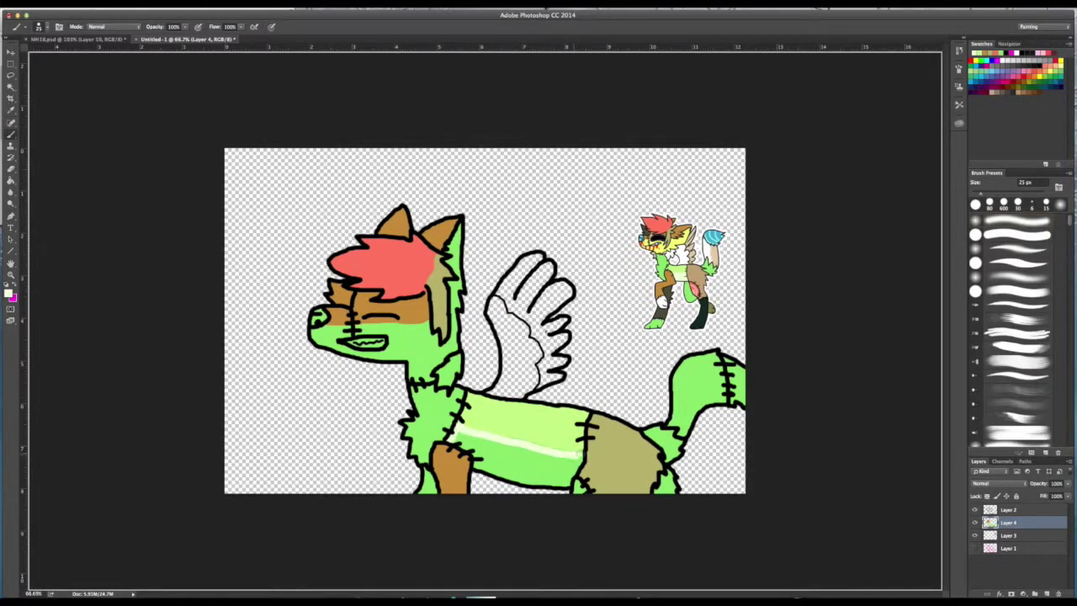
pyautogui.moveTo(468, 465); pyautogui.dragTo(572, 486)
pyautogui.press('g')
pyautogui.click(530, 458)
pyautogui.press('b')
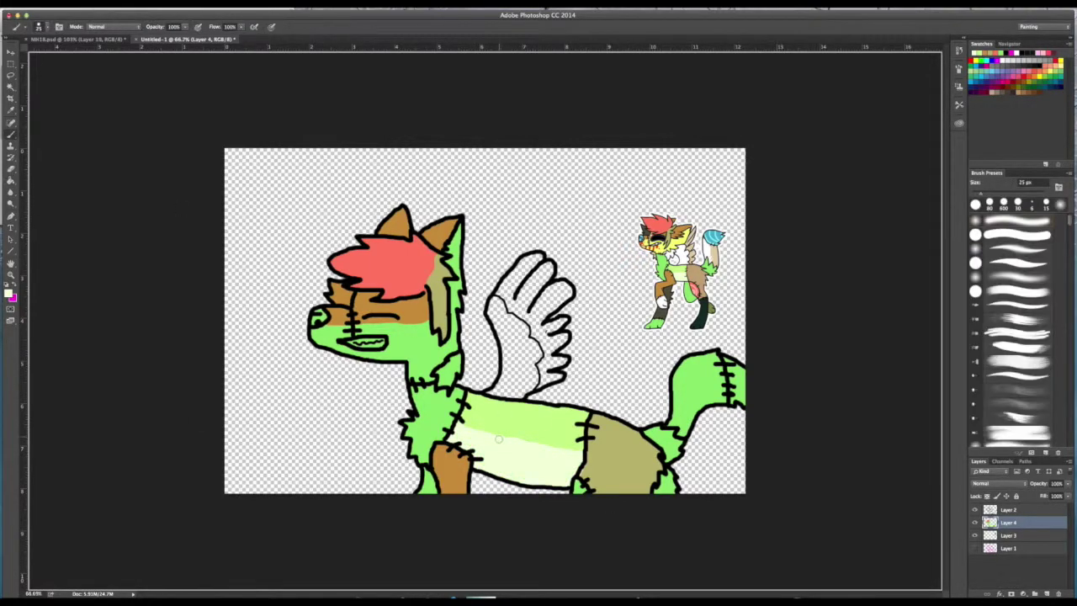
pyautogui.rightClick(363, 597)
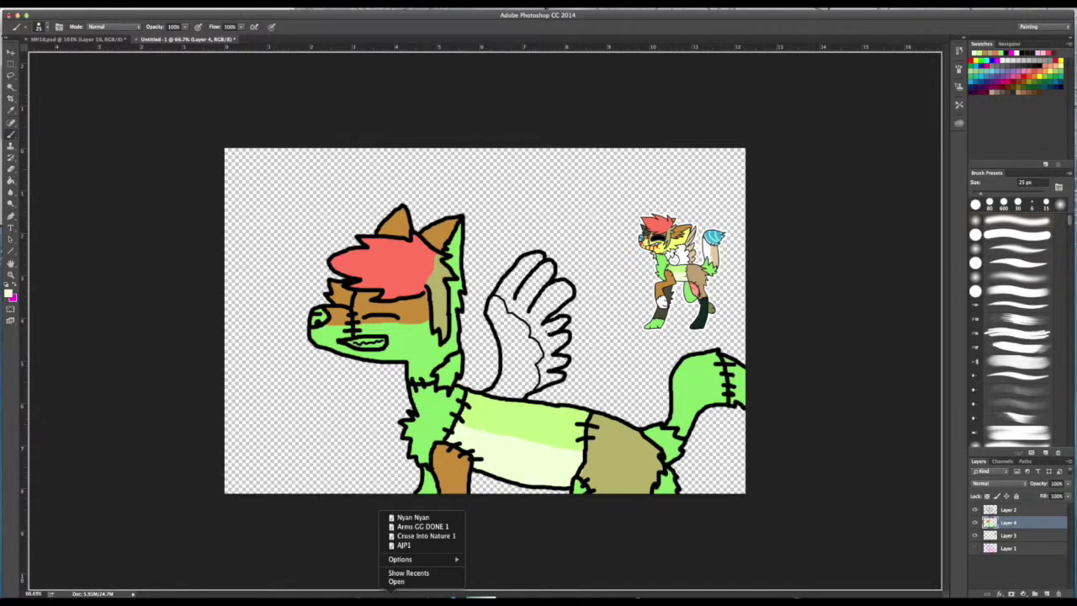
pyautogui.click(571, 597)
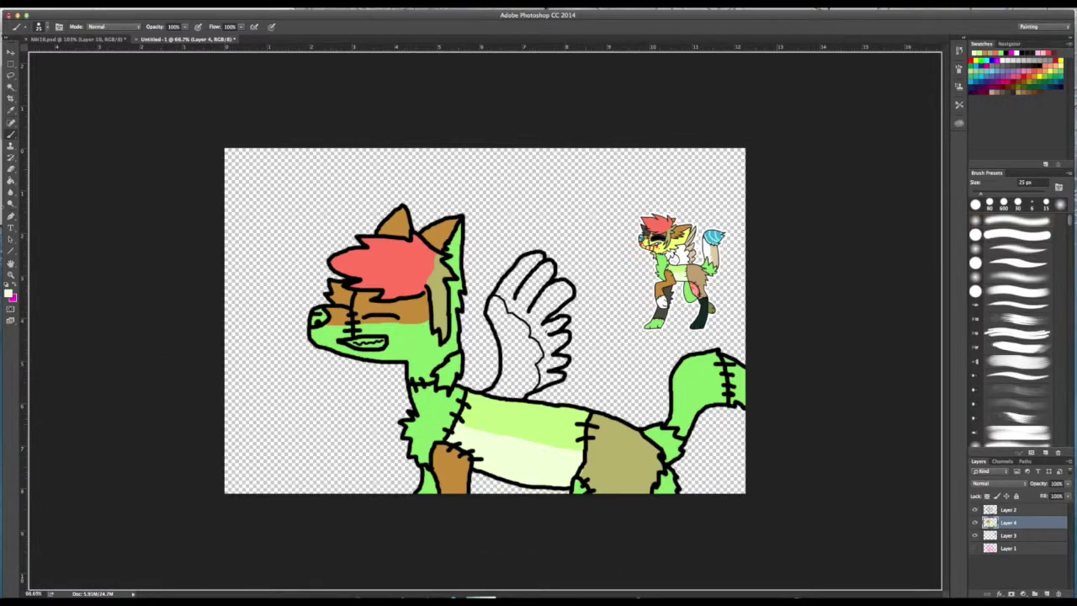
# - Sample the red of the fringe and fill the small stitched patch at the lower front of the haunch
pyautogui.click(12, 111)
pyautogui.click(383, 265)
pyautogui.click(11, 181)
pyautogui.click(579, 489)
pyautogui.press('b')
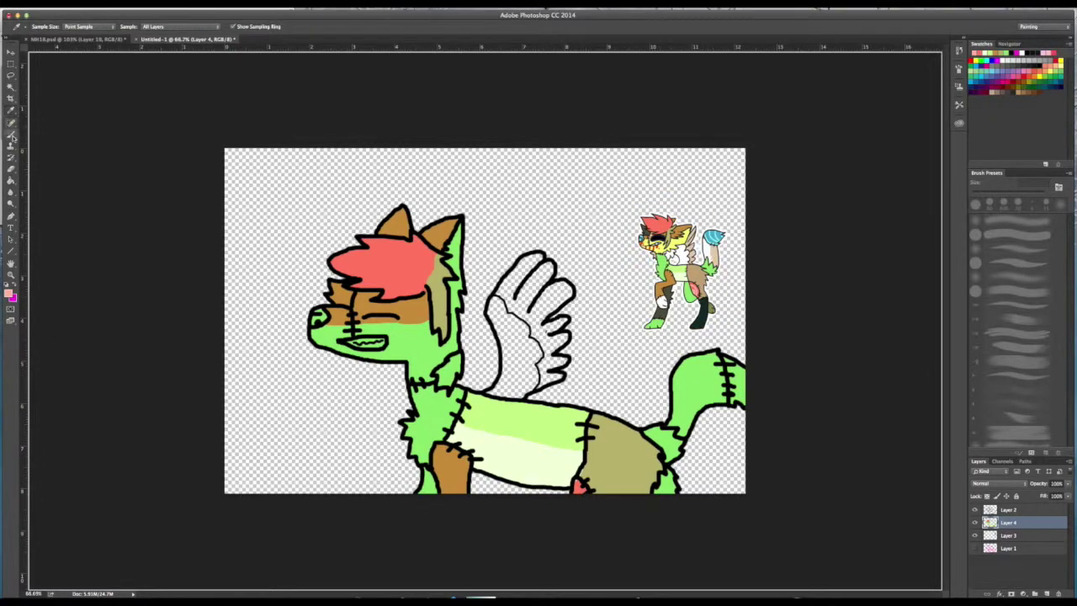
# - Sample the dark grey of the reference's lower foreleg as the painting colour
pyautogui.click(12, 111)
pyautogui.press('b')
pyautogui.hotkey('ctrl', 'Right')
pyautogui.click(154, 401)
pyautogui.hotkey('ctrl', 'Left')
pyautogui.hotkey('ctrl', 'Left')
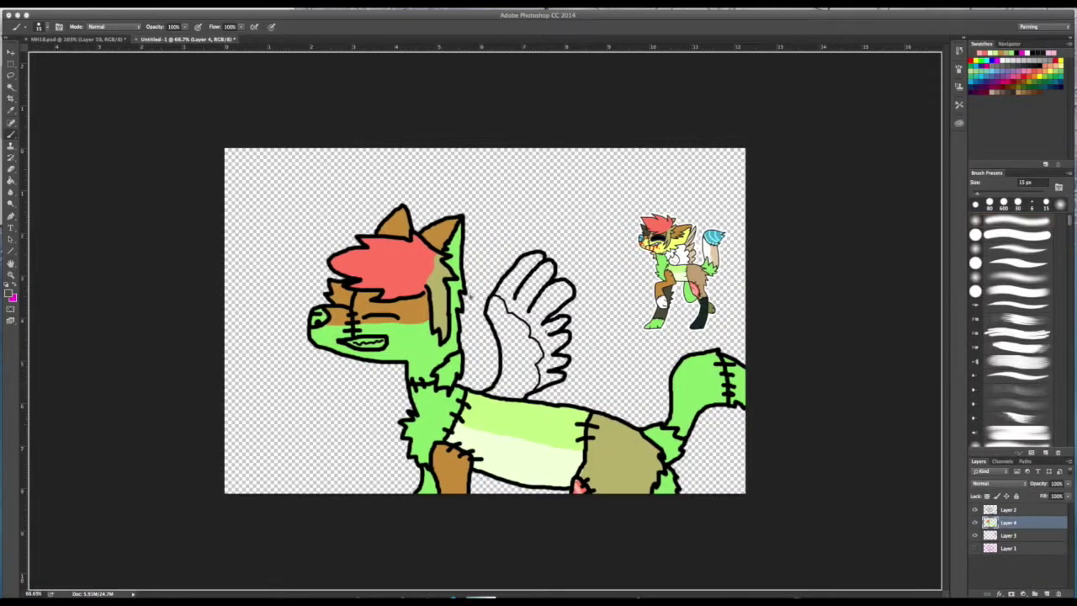
pyautogui.click(11, 181)
pyautogui.click(428, 485)
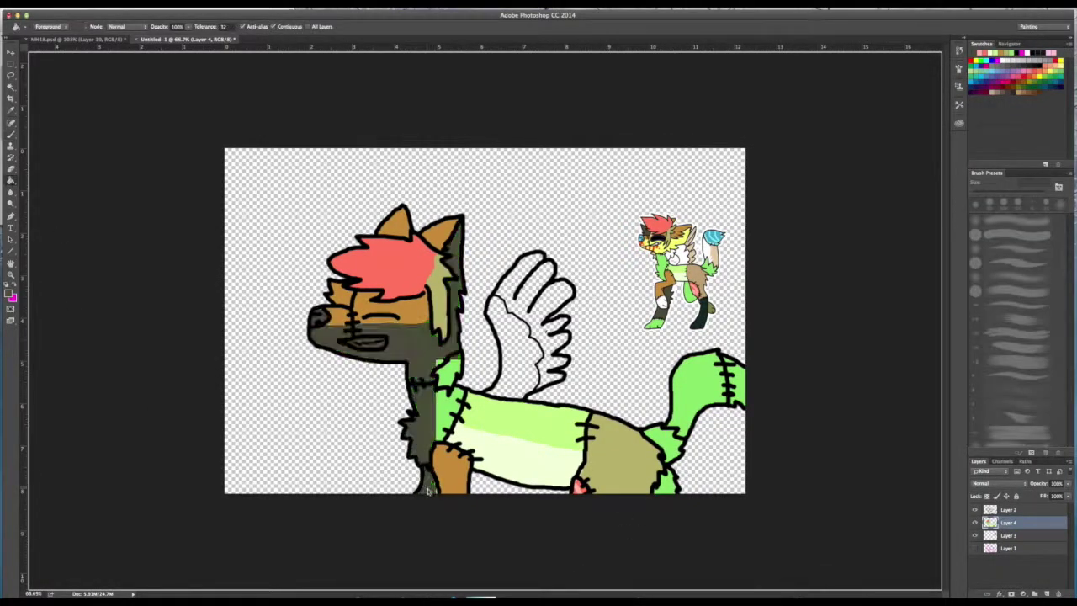
pyautogui.press('super+z')
# - Edge the far front leg in dark grey with the brush and fill it with that colour
pyautogui.click(11, 135)
pyautogui.moveTo(426, 472); pyautogui.dragTo(419, 493)
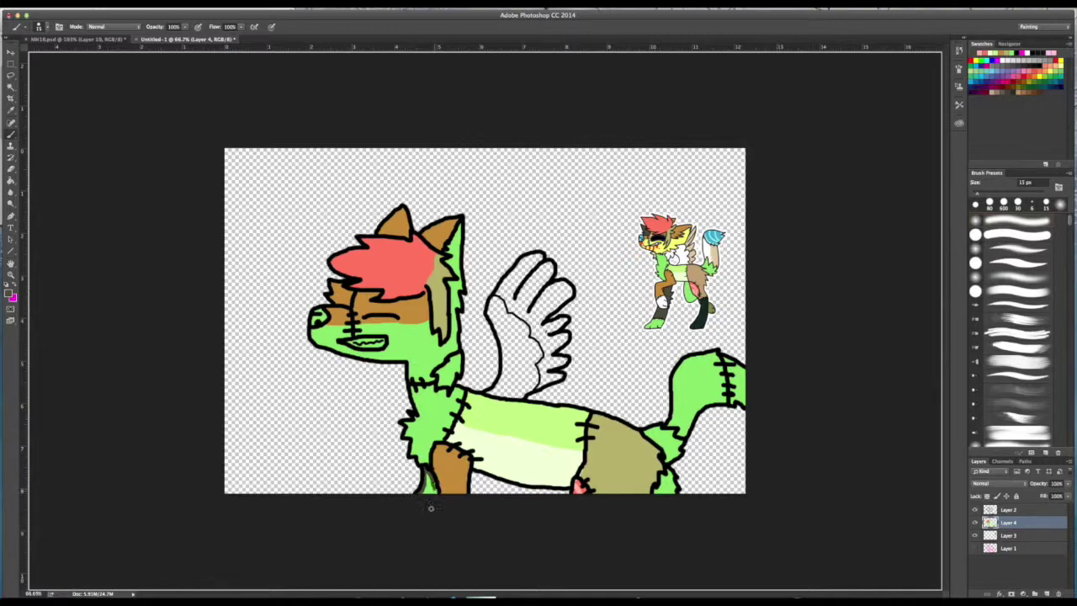
pyautogui.press('g')
# - Sample white from the reference, outline the inner section of the wing with it and fill that section
pyautogui.click(10, 111)
pyautogui.click(707, 244)
pyautogui.press('b')
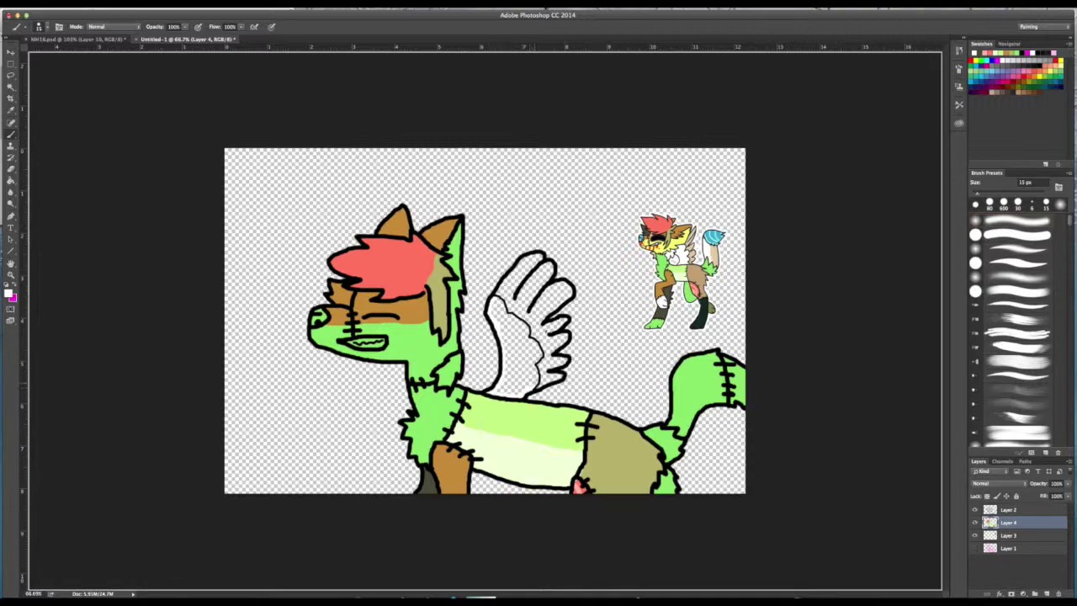
pyautogui.press('z')
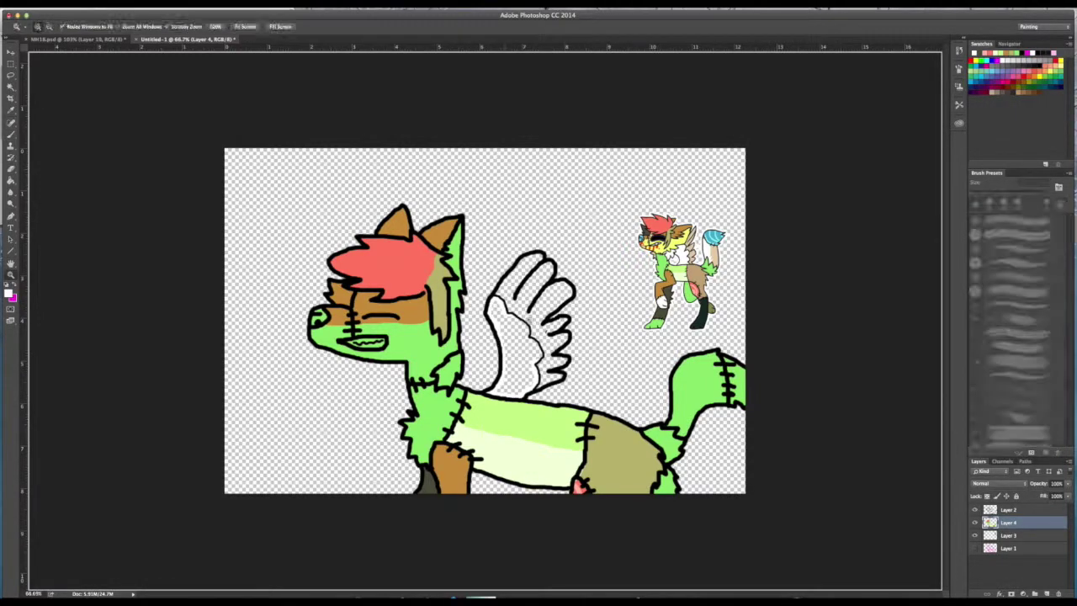
pyautogui.moveTo(530, 330)
pyautogui.mouseDown()
pyautogui.moveTo(481, 324)
pyautogui.moveTo(551, 337)
pyautogui.mouseUp()
pyautogui.moveTo(546, 397)
pyautogui.mouseDown()
pyautogui.moveTo(439, 276)
pyautogui.moveTo(463, 313)
pyautogui.mouseUp()
pyautogui.press('b')
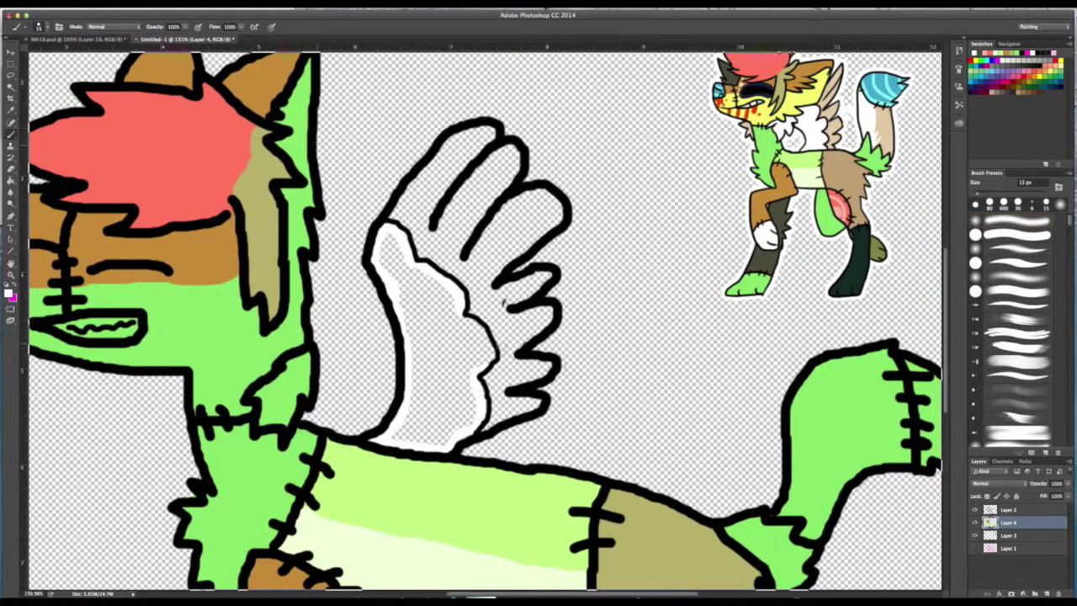
pyautogui.moveTo(464, 315)
pyautogui.mouseDown()
pyautogui.moveTo(493, 341)
pyautogui.moveTo(491, 360)
pyautogui.mouseUp()
pyautogui.click(11, 181)
pyautogui.click(459, 361)
# - Sample the tan of the reference's wing, brush it along the inside of the feather outlines and fill the feathers
pyautogui.click(9, 111)
pyautogui.click(832, 129)
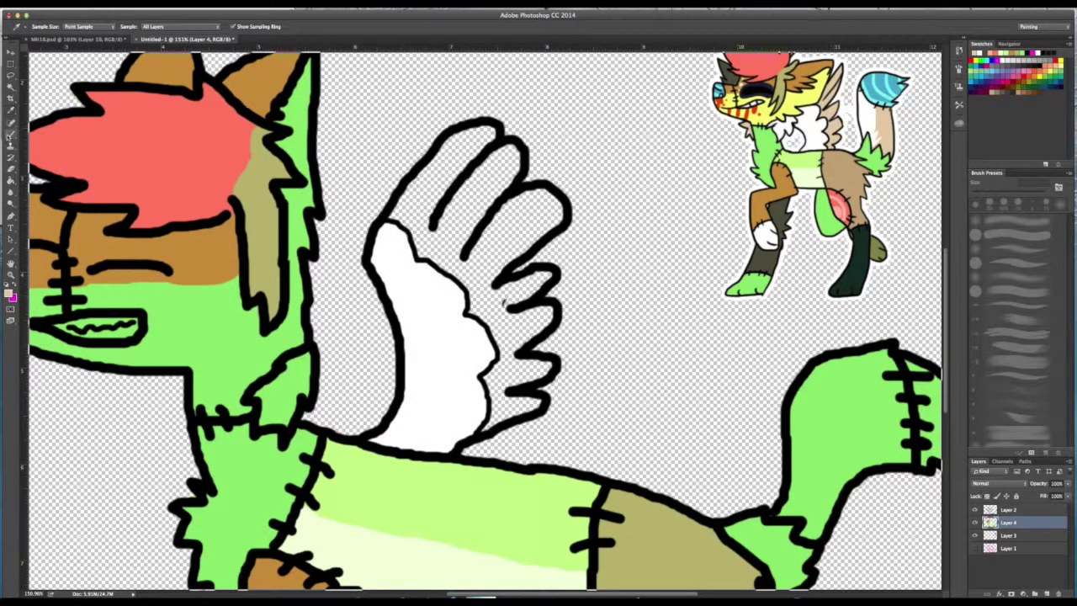
pyautogui.click(11, 134)
pyautogui.moveTo(391, 215)
pyautogui.mouseDown()
pyautogui.moveTo(450, 139)
pyautogui.moveTo(494, 133)
pyautogui.moveTo(556, 198)
pyautogui.moveTo(546, 230)
pyautogui.moveTo(505, 274)
pyautogui.moveTo(537, 288)
pyautogui.moveTo(547, 315)
pyautogui.moveTo(516, 347)
pyautogui.moveTo(552, 368)
pyautogui.moveTo(520, 394)
pyautogui.moveTo(535, 409)
pyautogui.moveTo(483, 428)
pyautogui.mouseUp()
pyautogui.press('g')
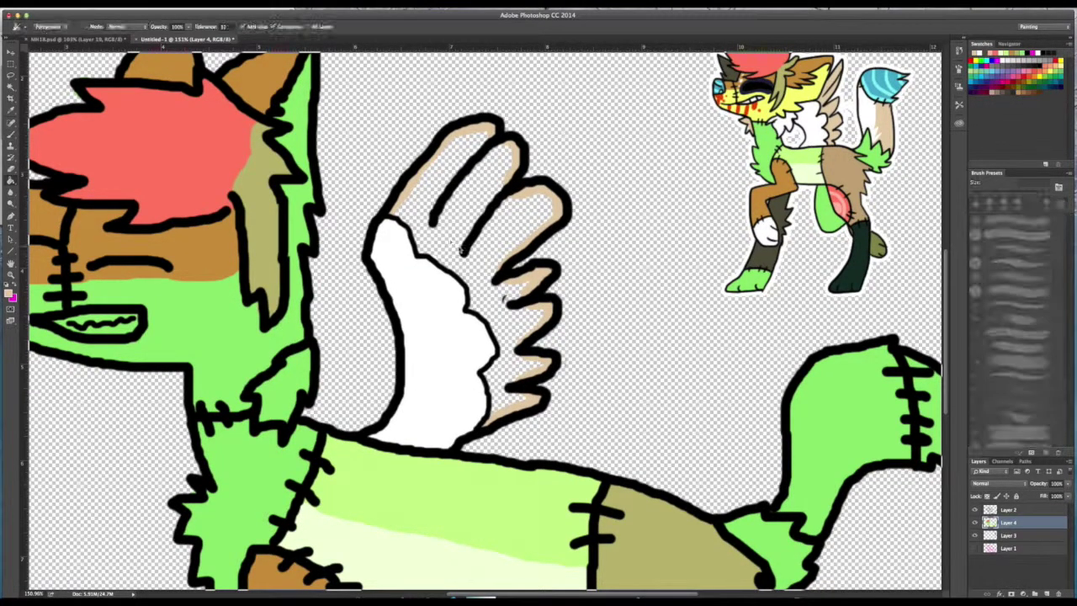
pyautogui.click(448, 230)
# - Ready the brush in the same tan for the stitched end of the tail
pyautogui.click(10, 136)
pyautogui.hscroll(5, 760, 437)
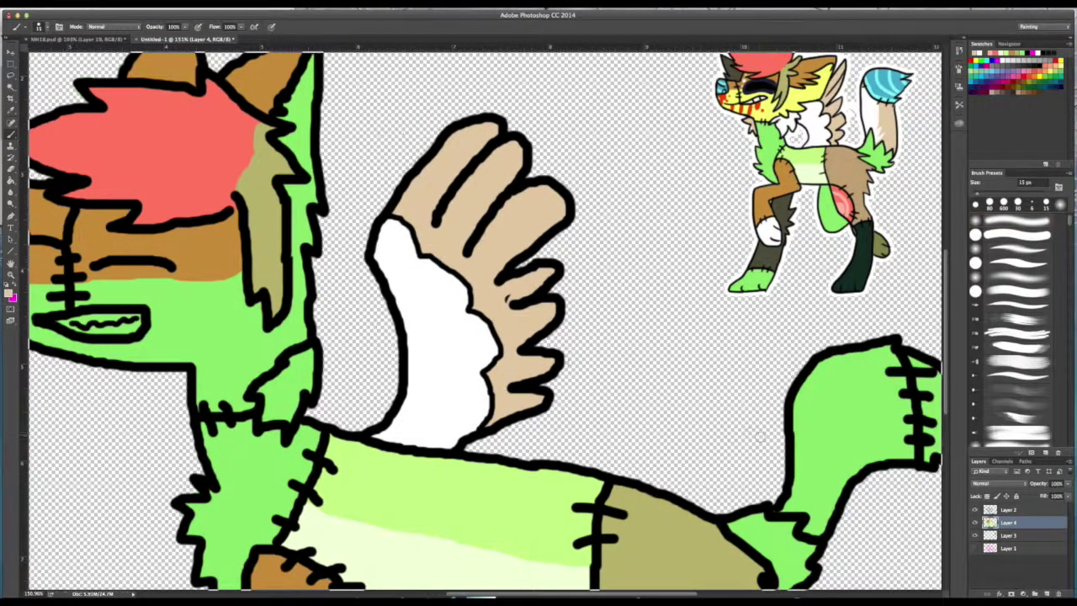
pyautogui.hscroll(10, 485, 320)
pyautogui.scroll(-2, 484, 320)
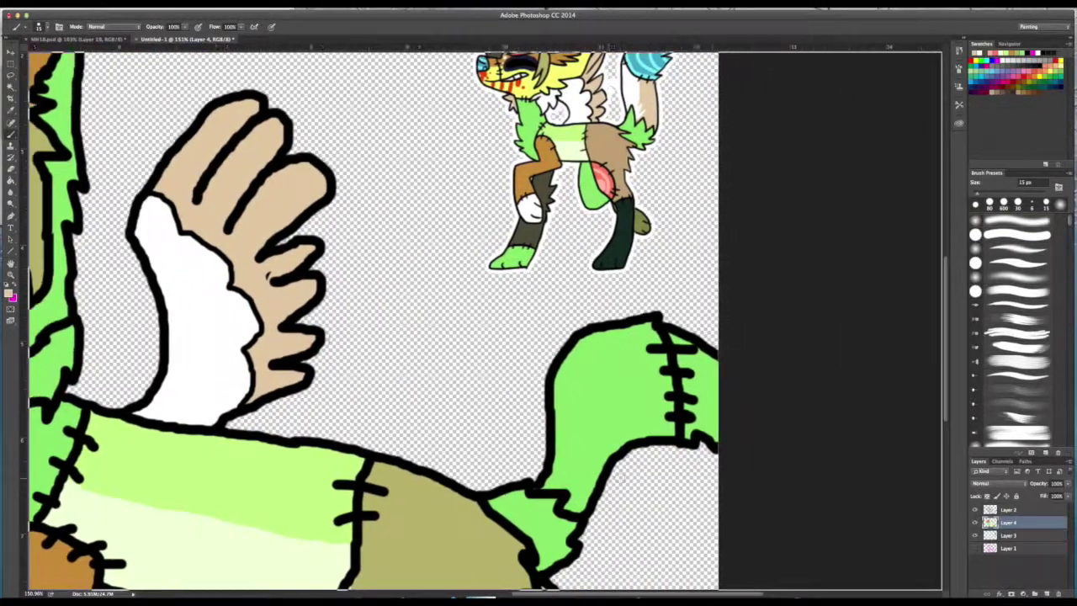